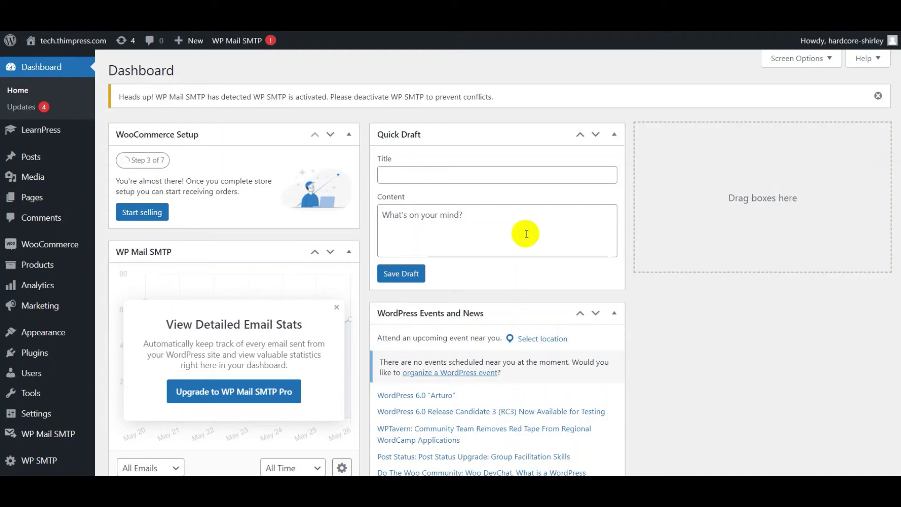
Open LearnPress Settings on the Payments tab, showing PayPal and WooCommerce Payment enabled
mouse_move(37, 130)
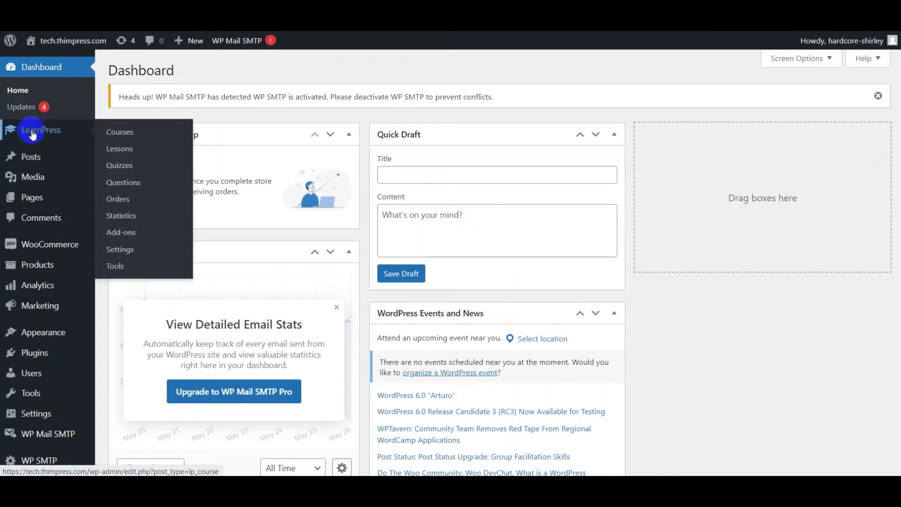
click(121, 149)
click(129, 252)
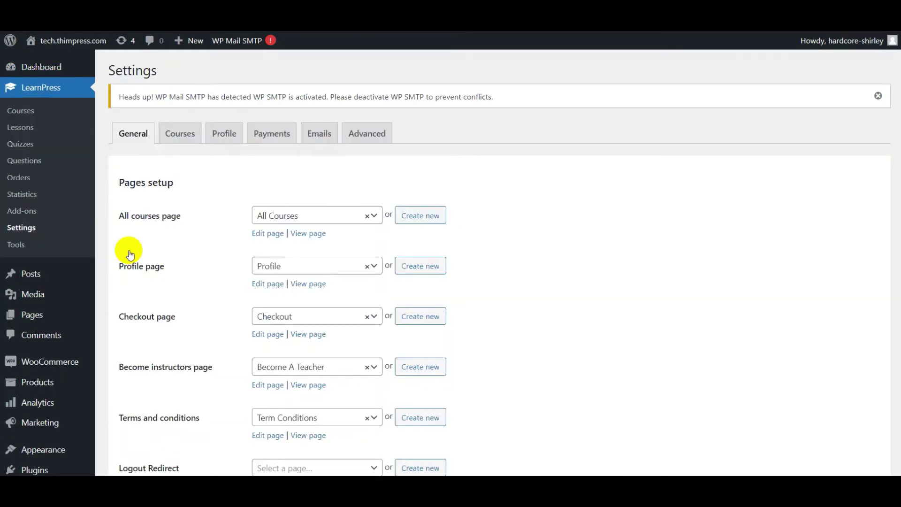
click(260, 132)
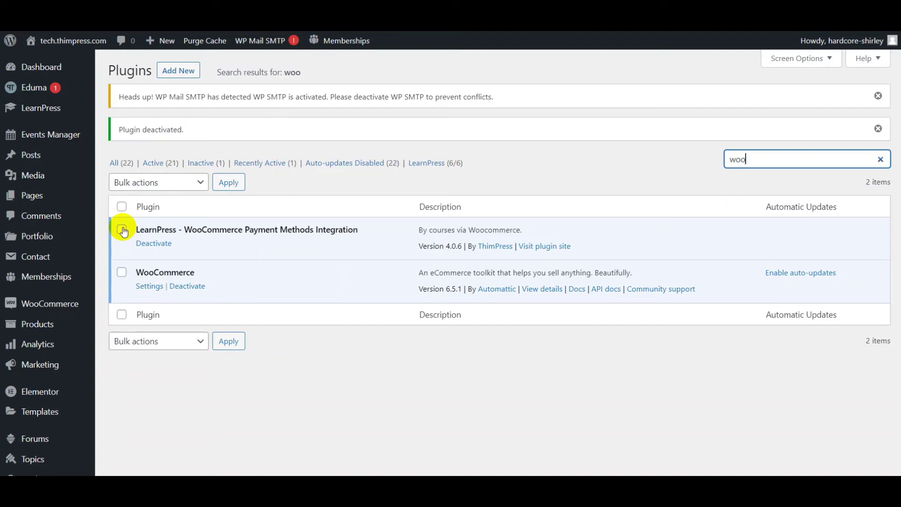
Select the LearnPress WooCommerce Payment Methods Integration plugin in the 'woo' plugin results
click(123, 230)
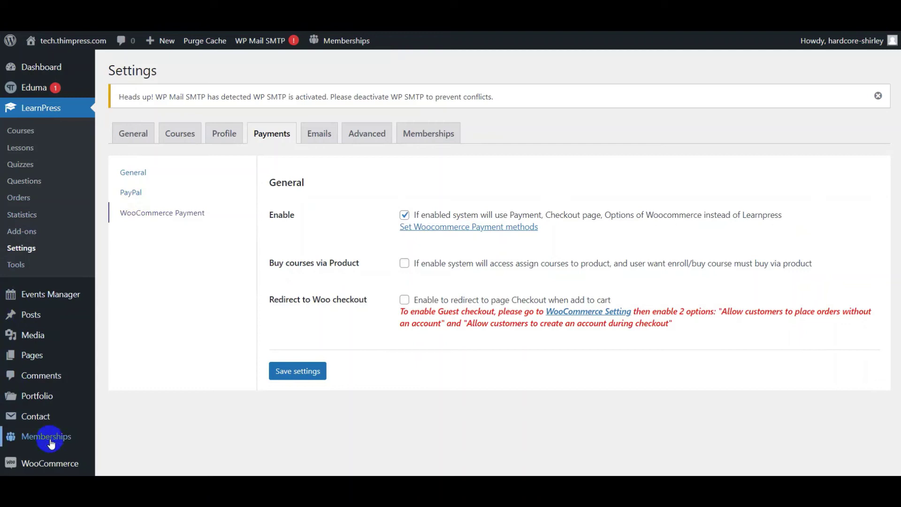
mouse_move(52, 466)
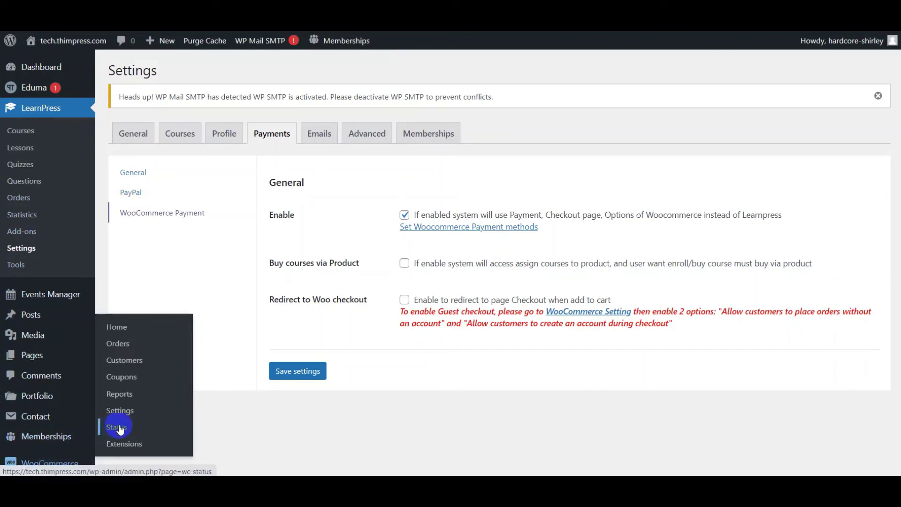
click(122, 417)
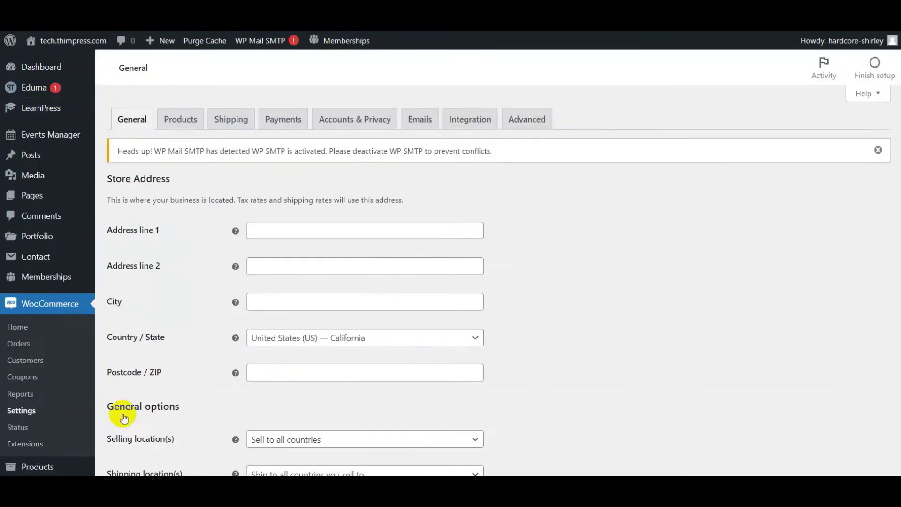
click(290, 120)
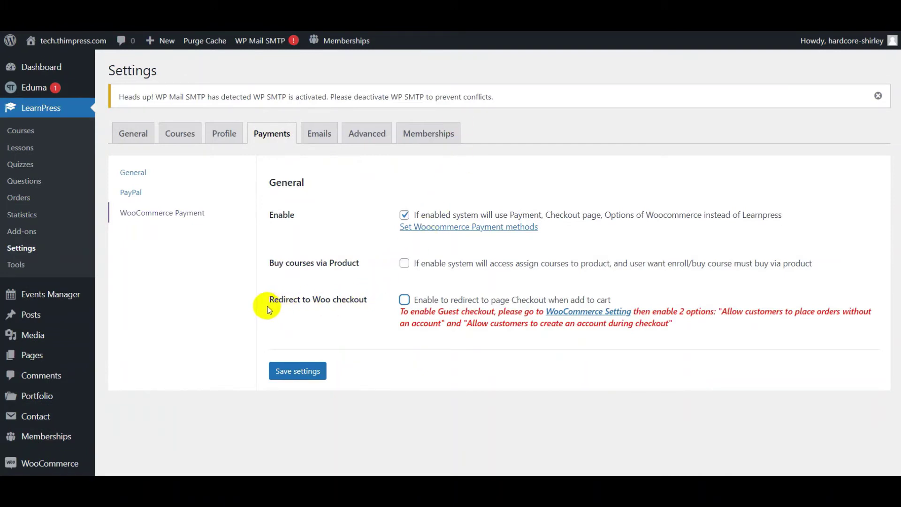
Save Redirect to Woo checkout turned on and add Course 4 to the cart
click(404, 299)
click(289, 372)
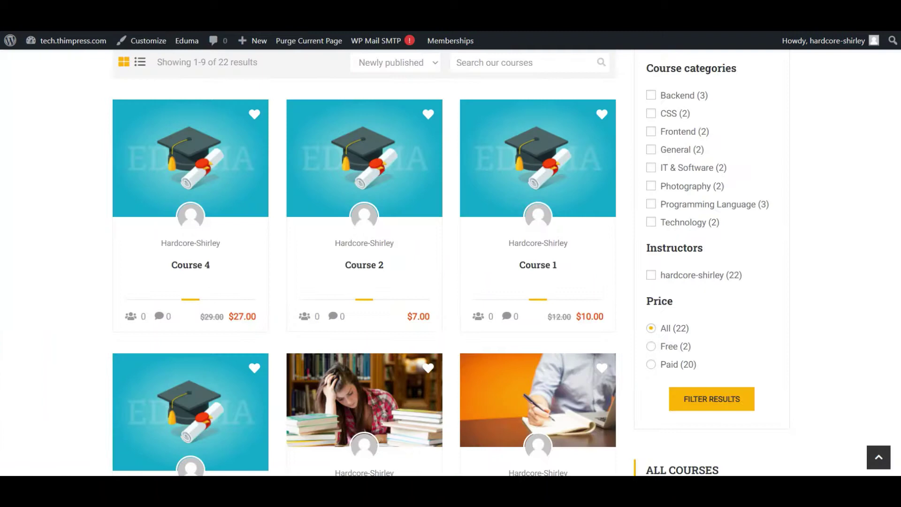
click(196, 159)
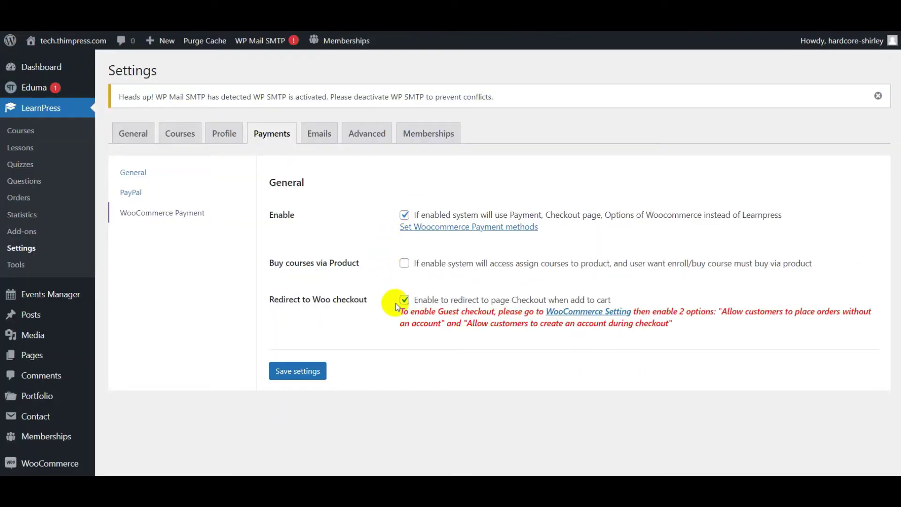
Re-save the redirect setting, add Course 2 to the cart, and view the cart
click(404, 300)
click(321, 373)
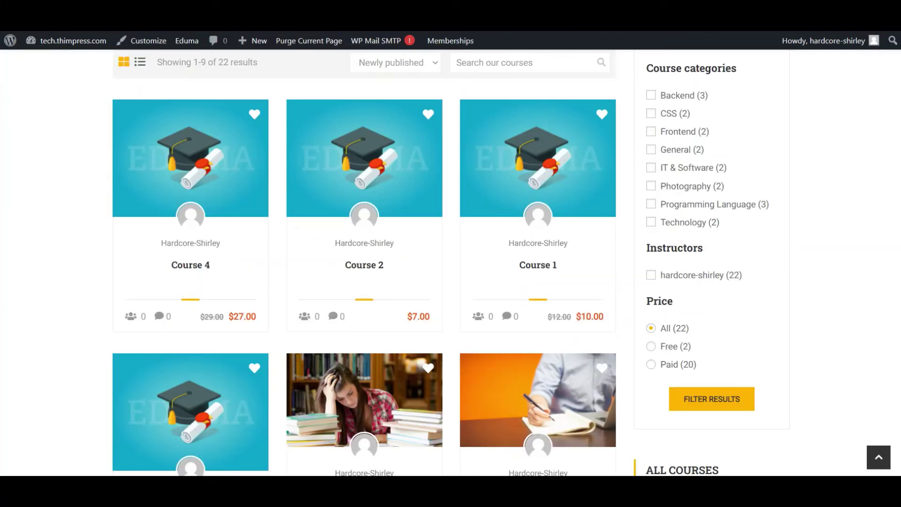
click(377, 160)
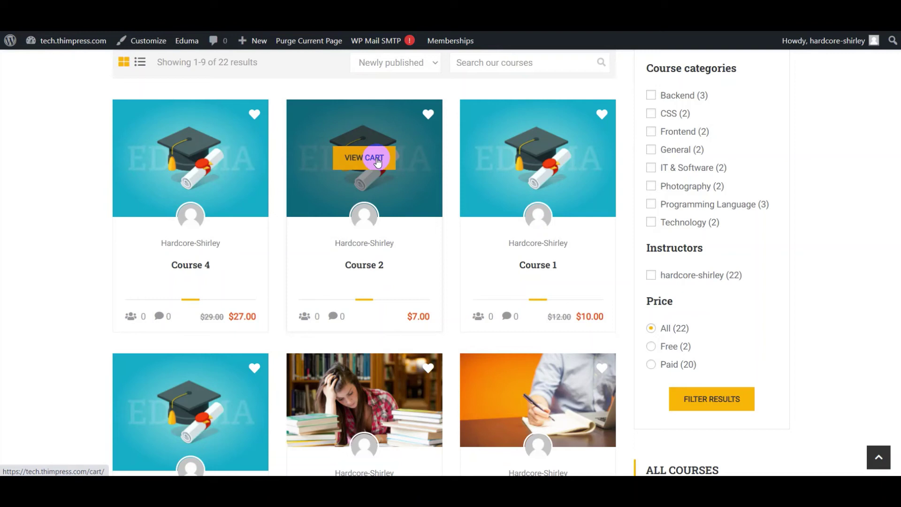
click(378, 159)
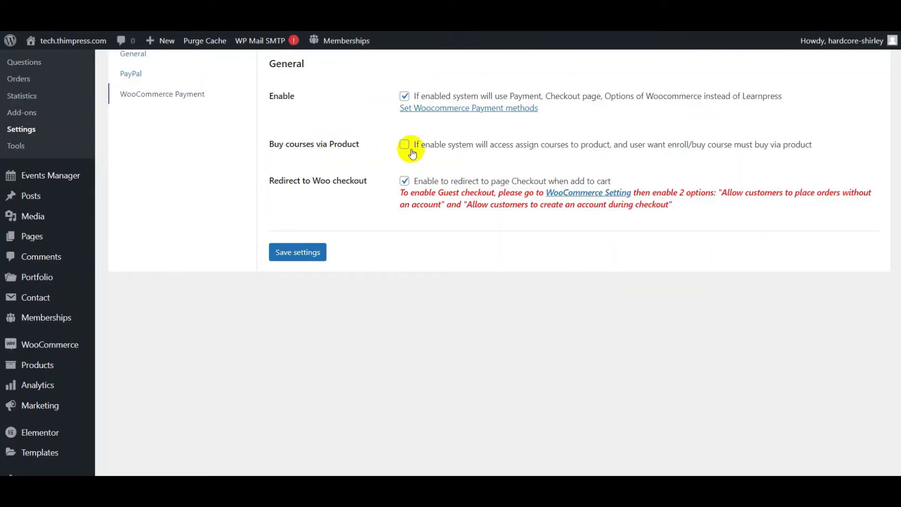
Tick Buy courses via Product and list all WooCommerce products
click(406, 146)
click(72, 367)
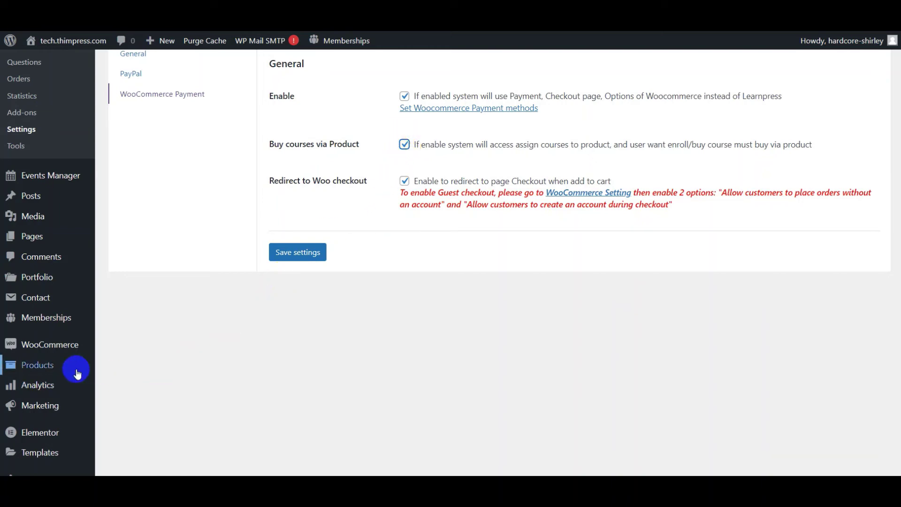
click(109, 372)
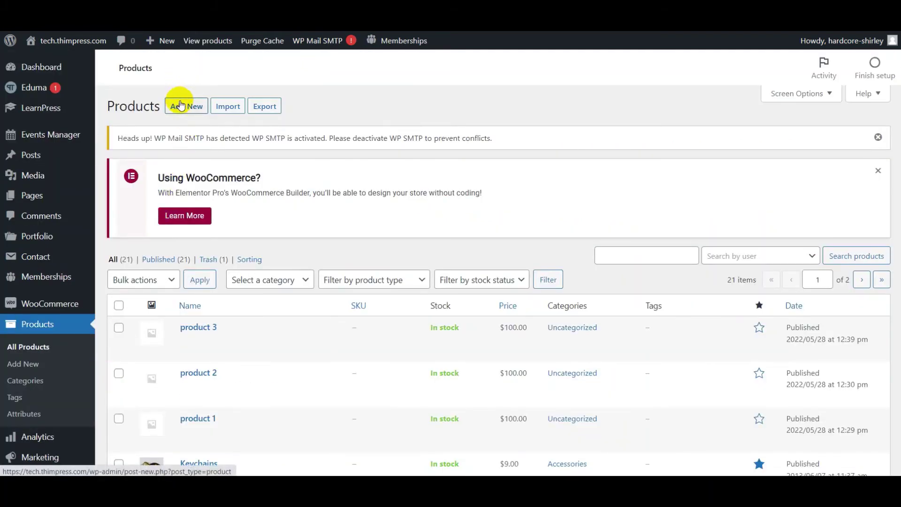
Add 'Become a PHP Master and Make Money' to product 3's assigned courses and update it
mouse_move(199, 341)
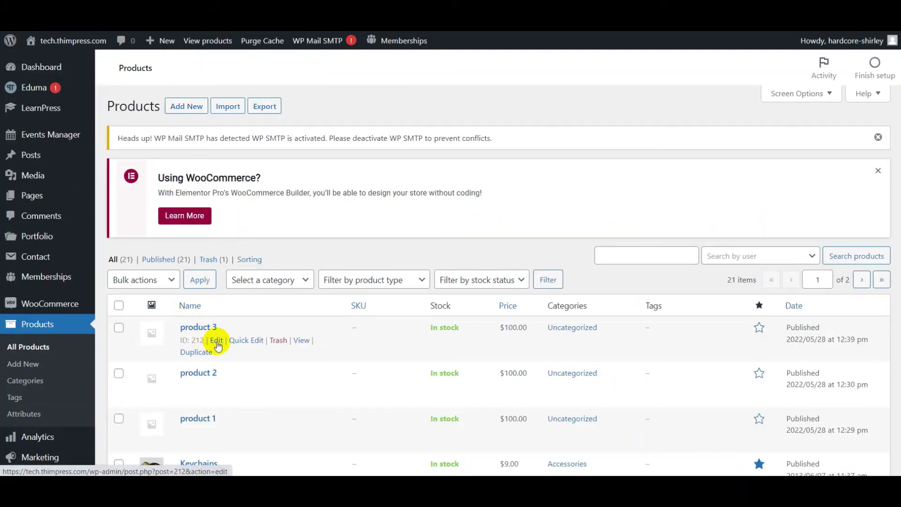
click(217, 341)
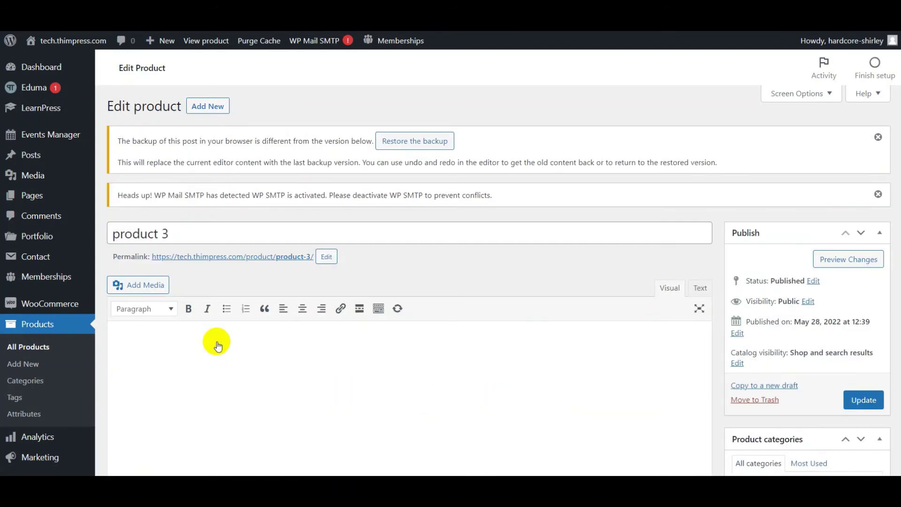
scroll(216, 343, down, 6)
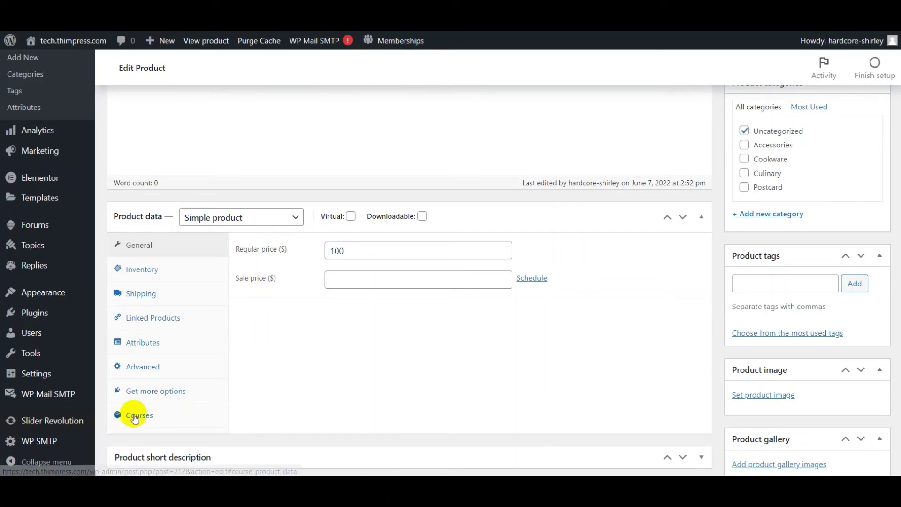
click(134, 417)
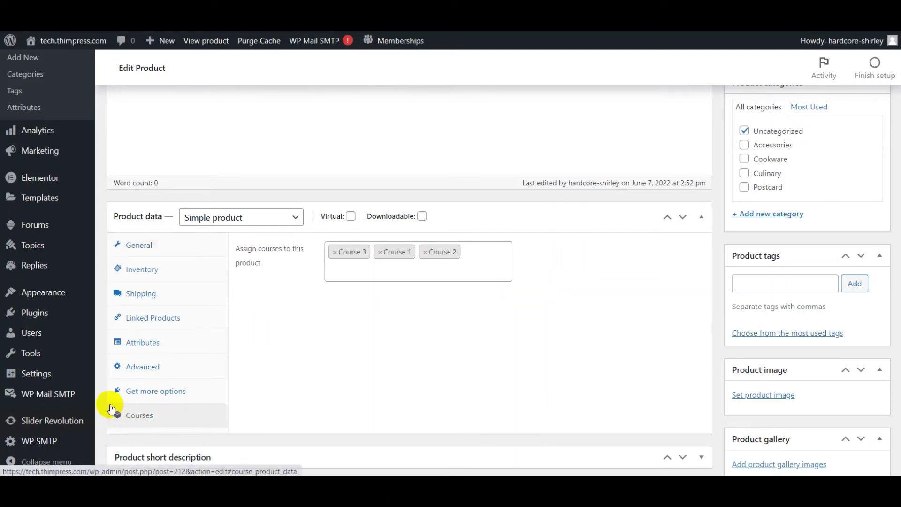
click(426, 269)
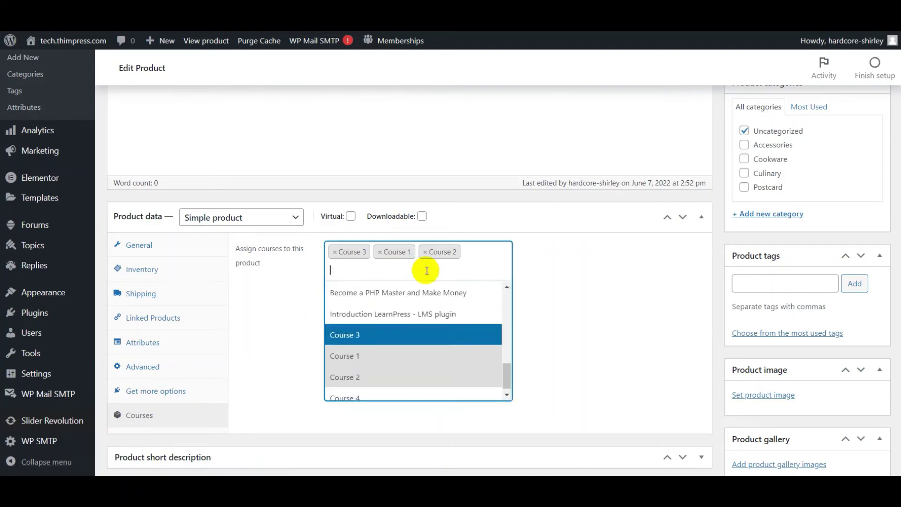
click(371, 295)
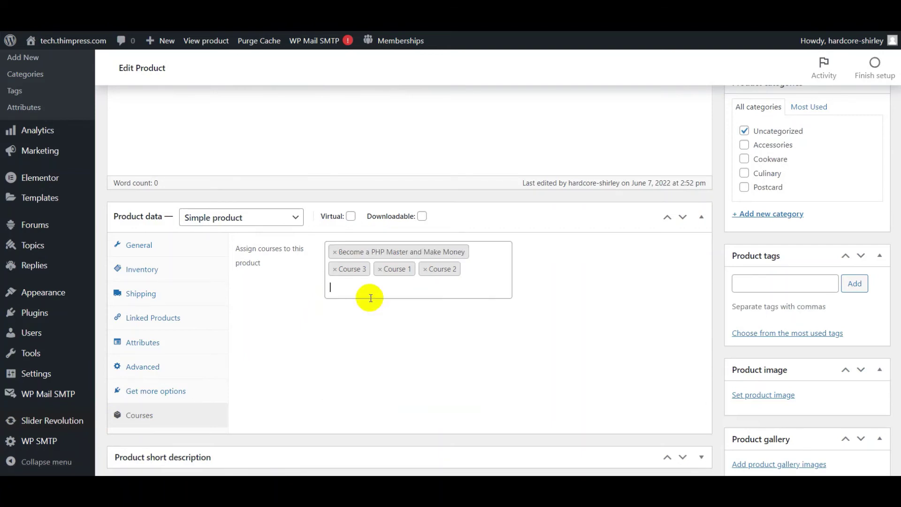
click(370, 297)
click(607, 287)
scroll(607, 290, up, 7)
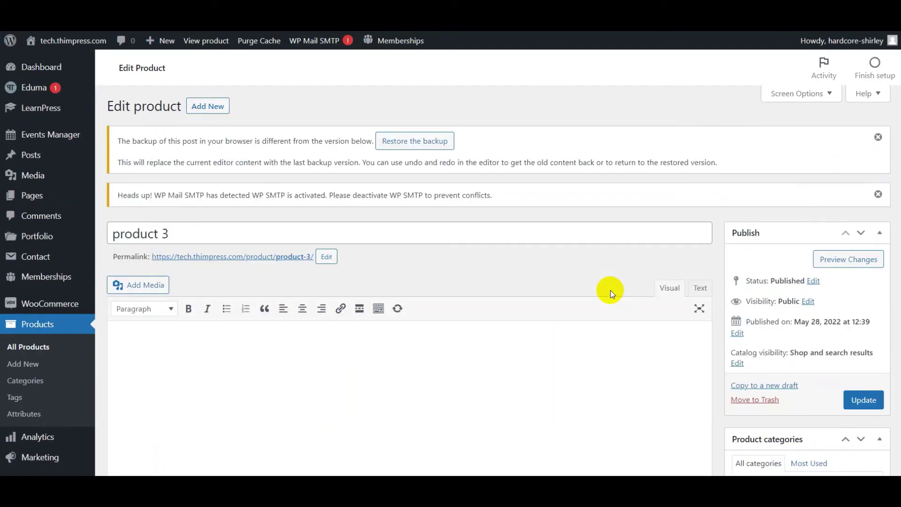
click(868, 406)
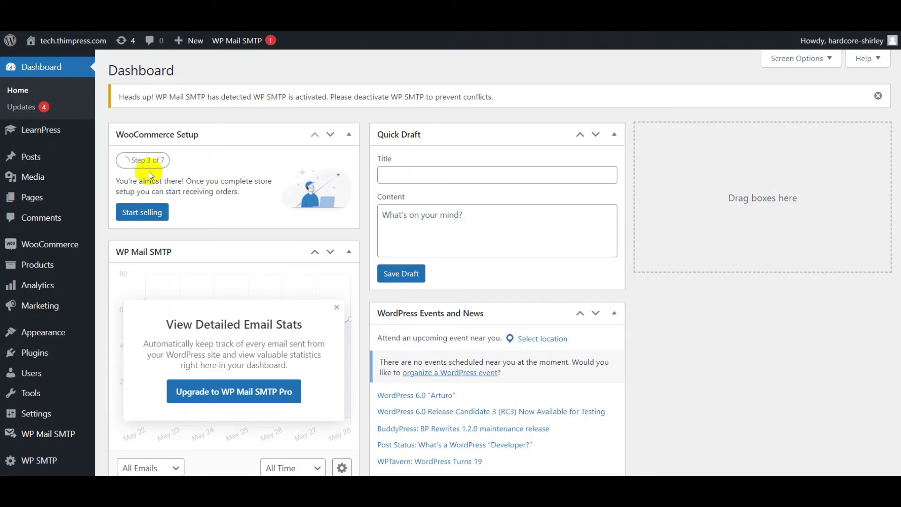
Open the Emails tab of LearnPress Settings and scroll to the notification email list
mouse_move(50, 130)
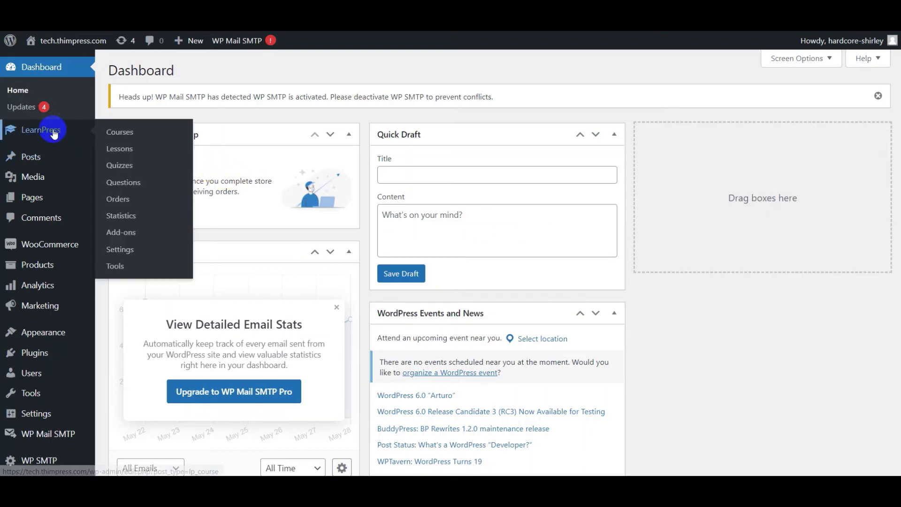
click(134, 252)
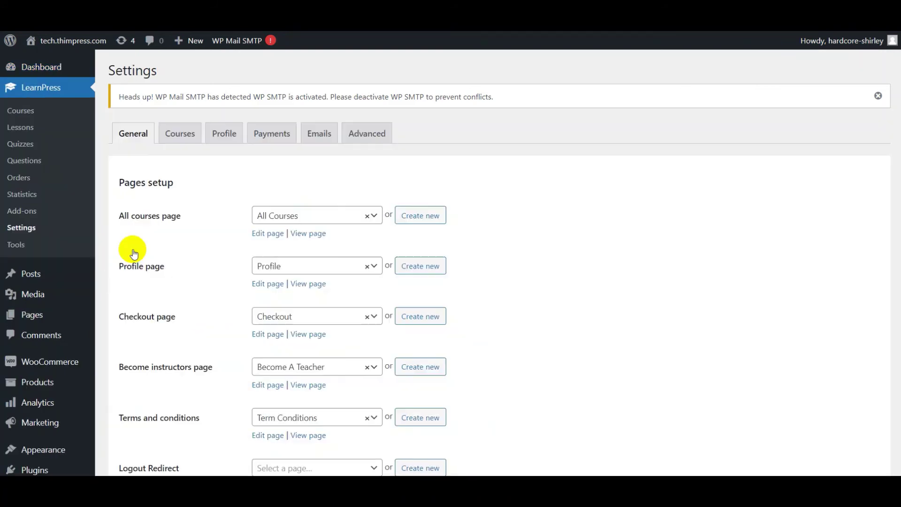
click(311, 139)
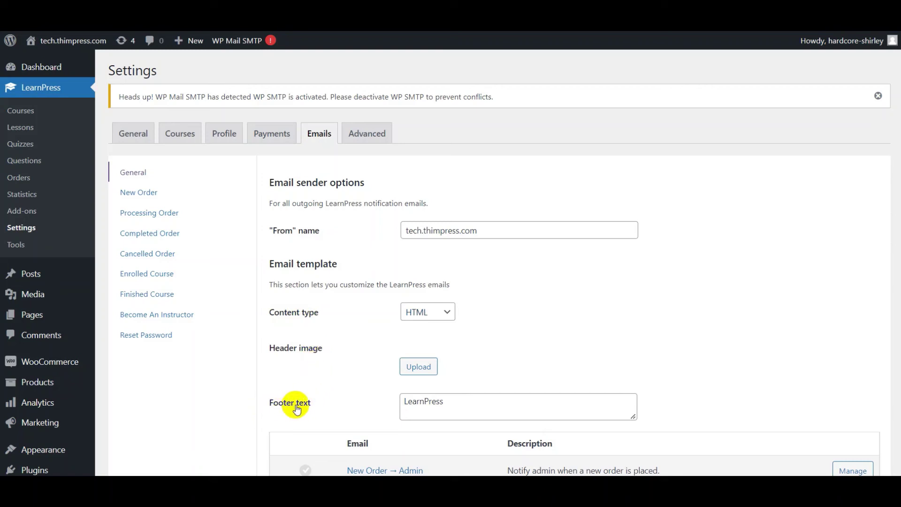
scroll(297, 408, down, 5)
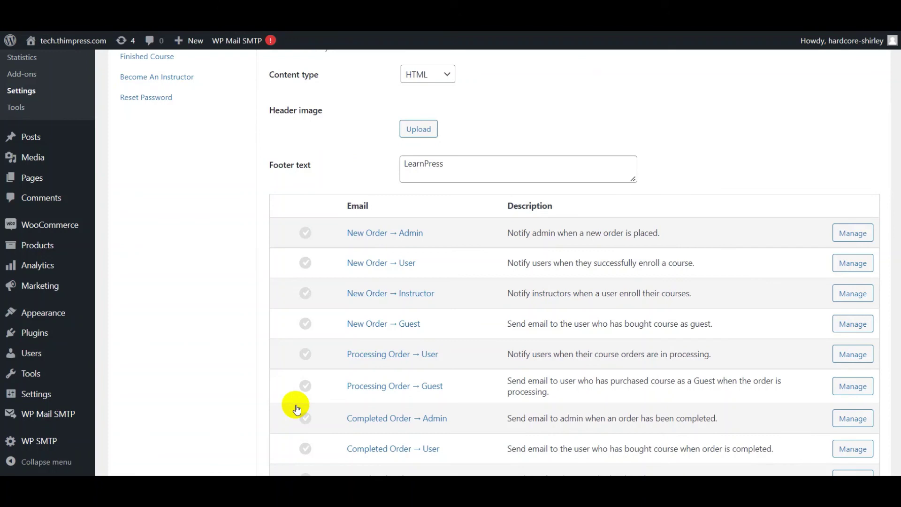
Insert {{order_items_table}}, {{order_id}} and {{order_user_id}} into the New Order admin email, then save
click(379, 233)
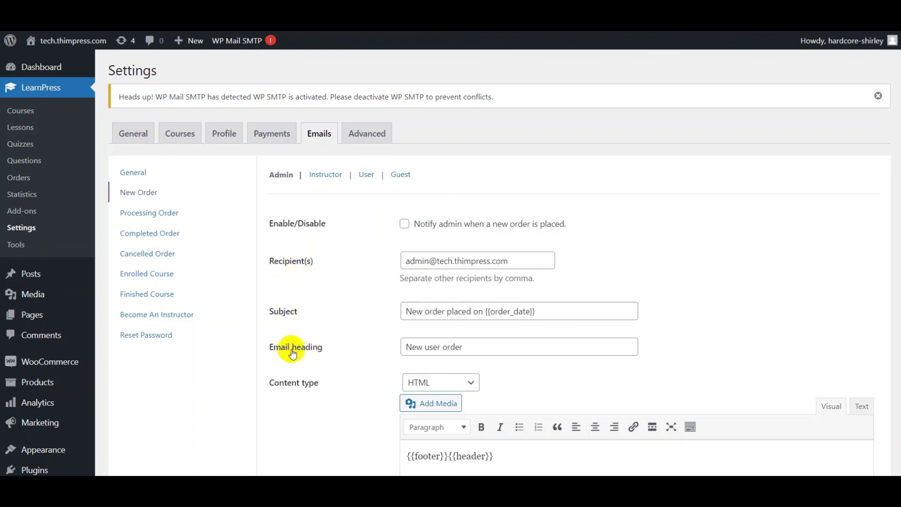
scroll(279, 401, down, 7)
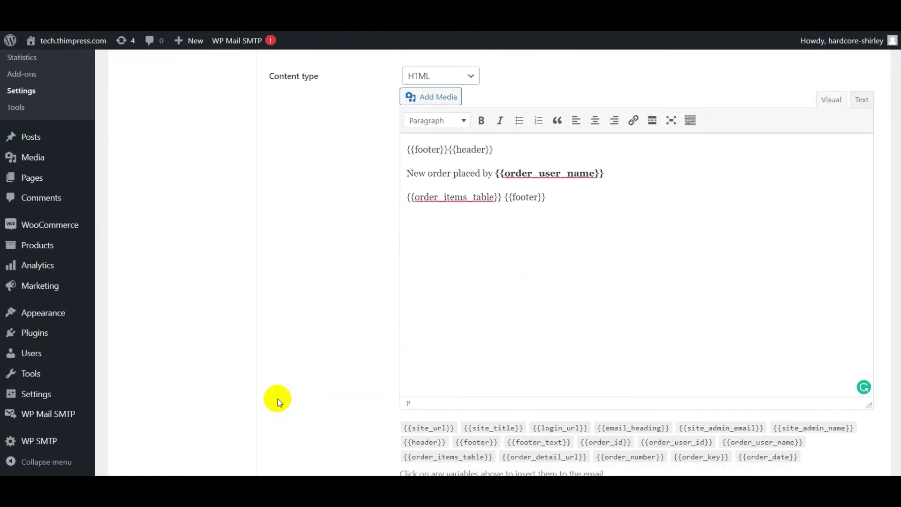
click(458, 405)
click(595, 393)
click(678, 393)
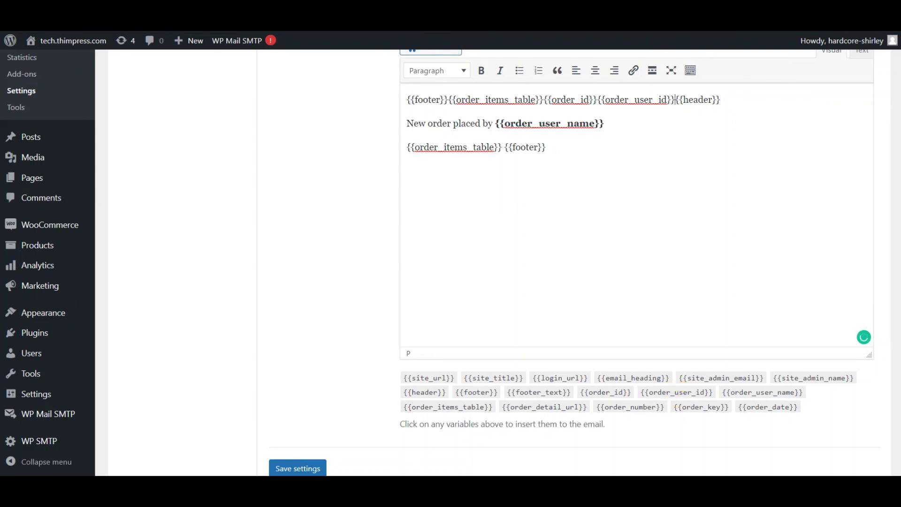
click(301, 470)
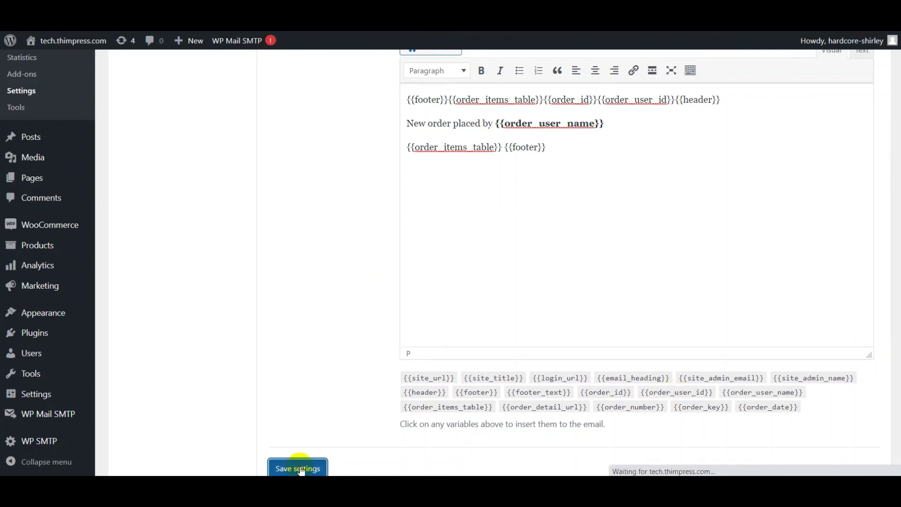